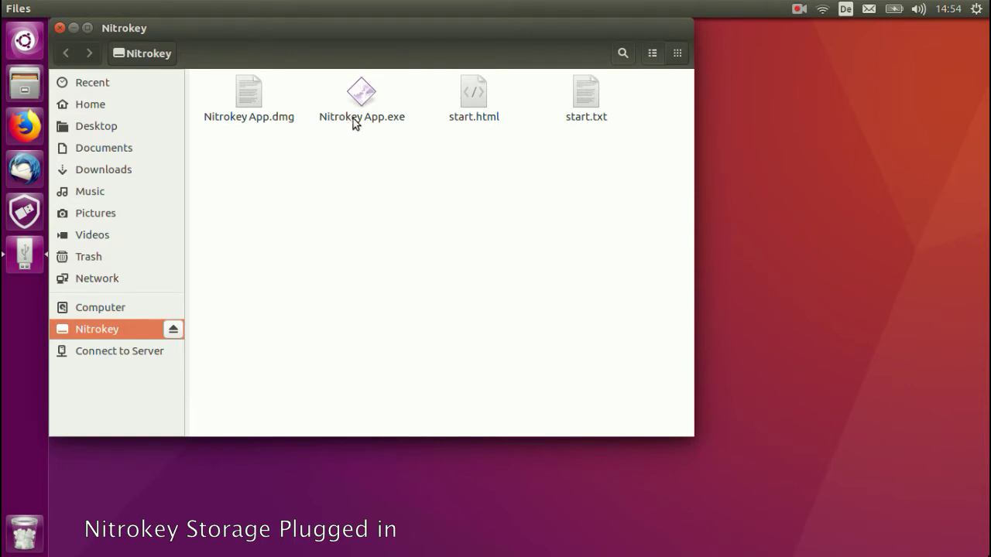
# Step: Review the Windows installation instructions in start.html, then close the page
pyautogui.doubleClick(473, 96)
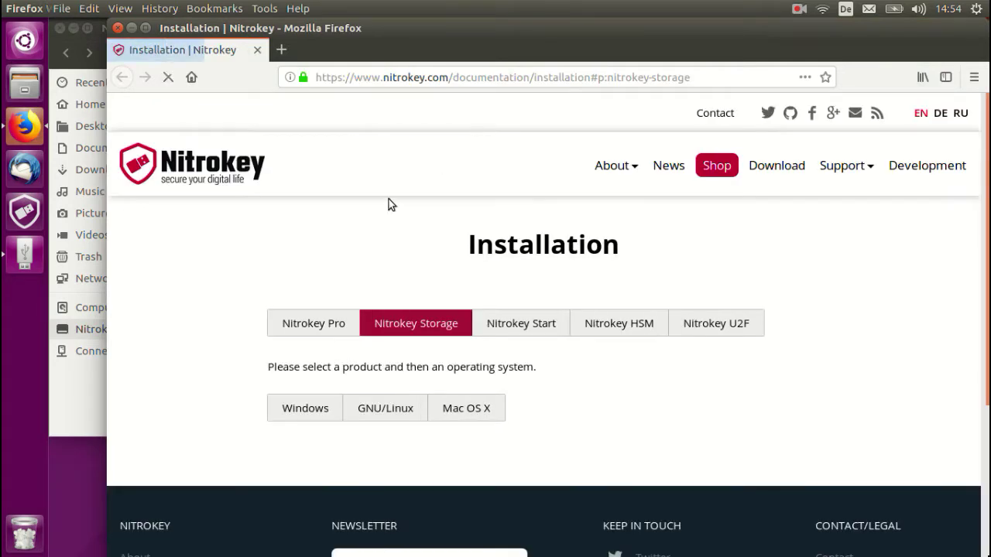
pyautogui.click(287, 415)
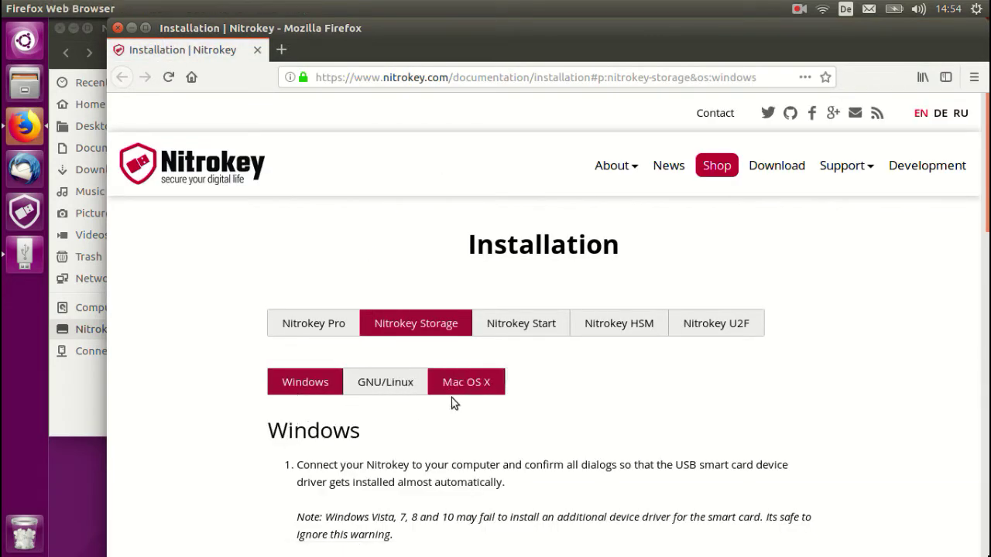
pyautogui.scroll(-3, 456, 407)
pyautogui.click(116, 28)
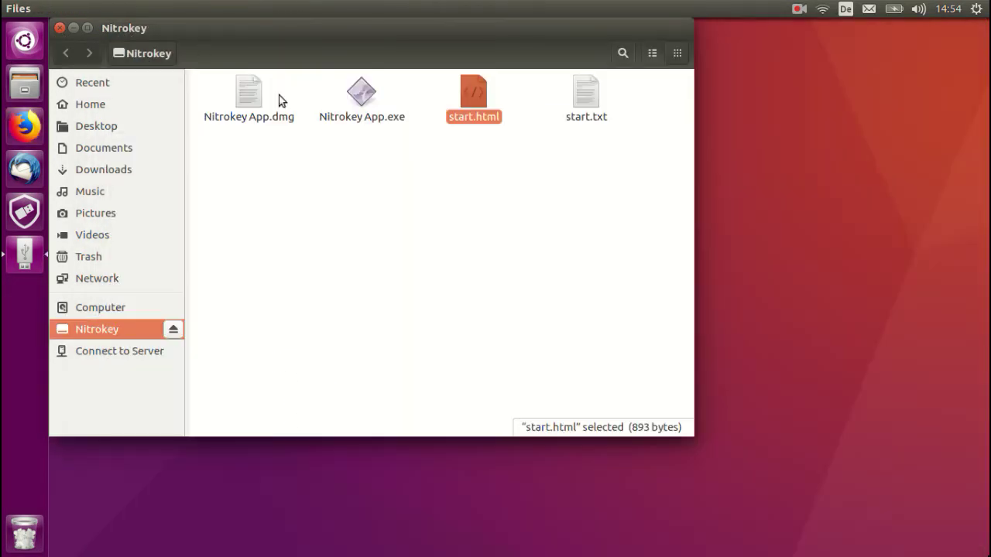
# Step: Select the Nitrokey App.exe and .dmg installers, then launch the Nitrokey App from the launcher
pyautogui.click(362, 95)
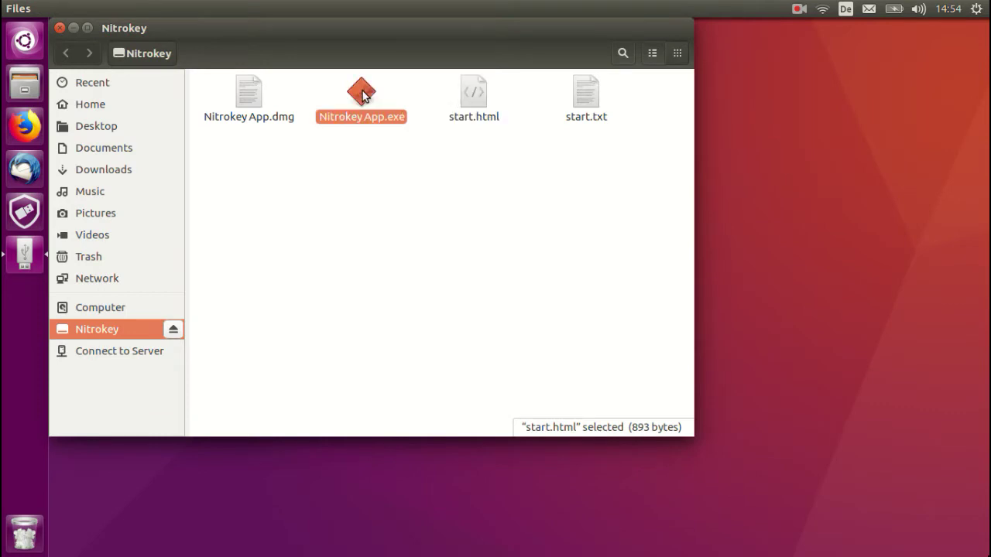
pyautogui.click(249, 91)
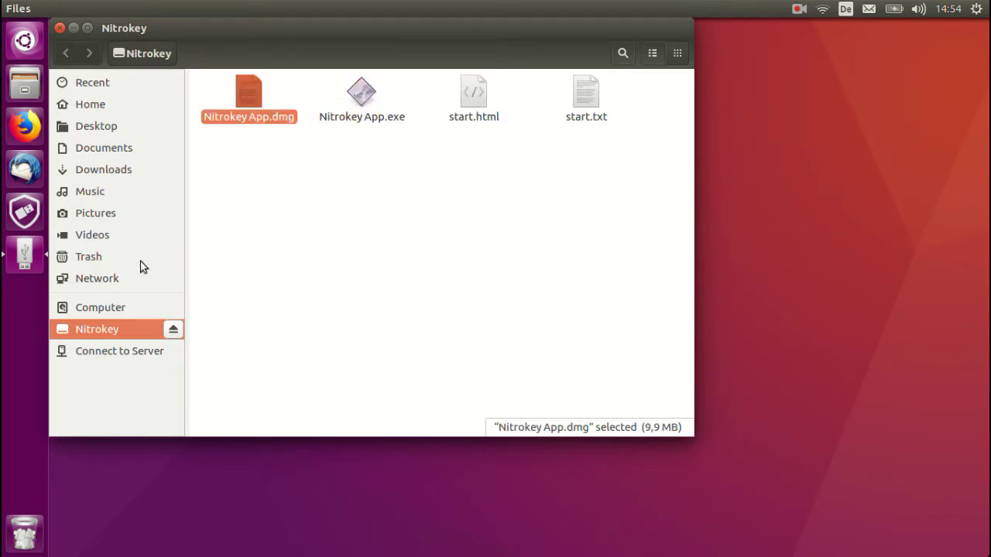
pyautogui.click(23, 211)
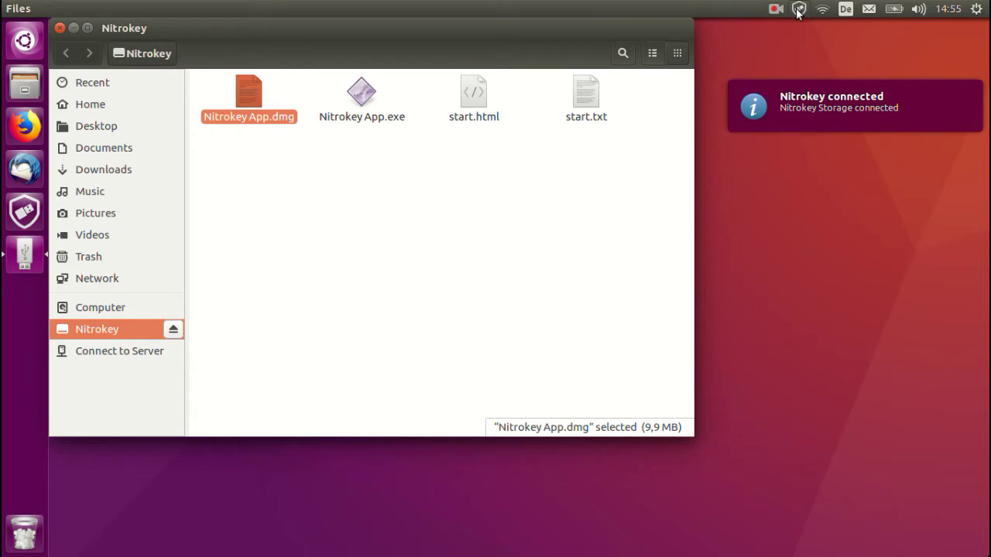
pyautogui.click(799, 11)
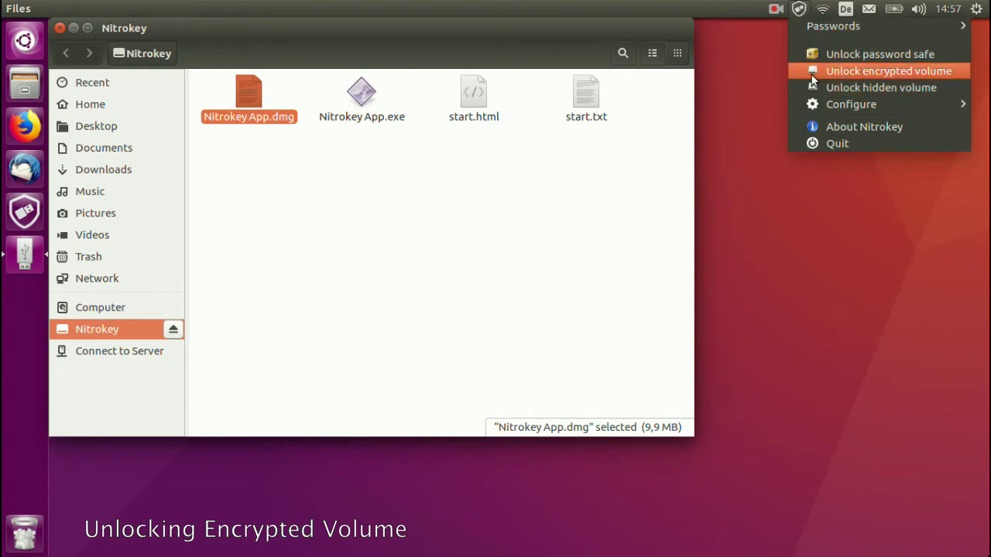
# Step: Unlock the encrypted volume by entering the user PIN
pyautogui.click(811, 74)
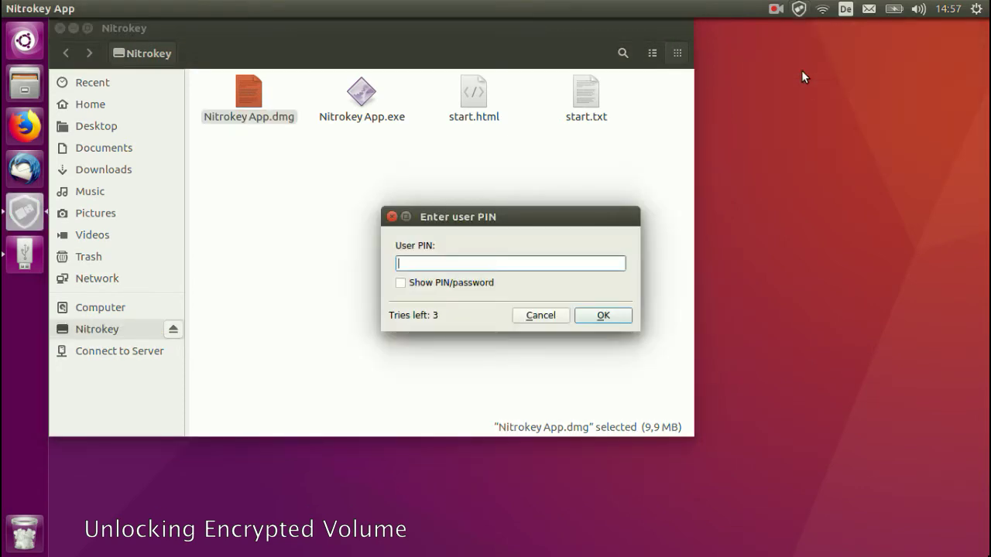
pyautogui.write('123456')
pyautogui.press('Return')
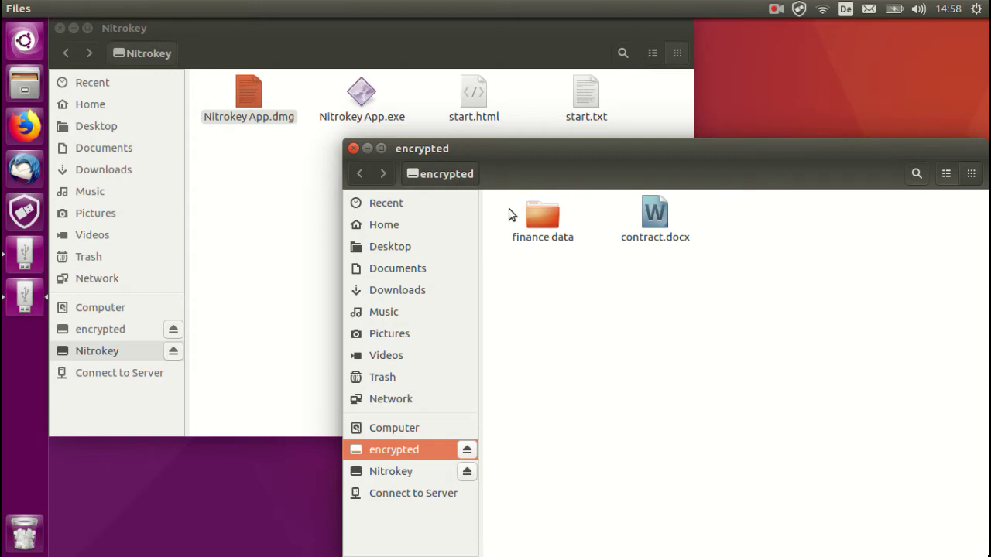
# Step: Unlock the hidden volume, accepting the encrypted-volume lock and entering the hidden-volume password
pyautogui.click(798, 10)
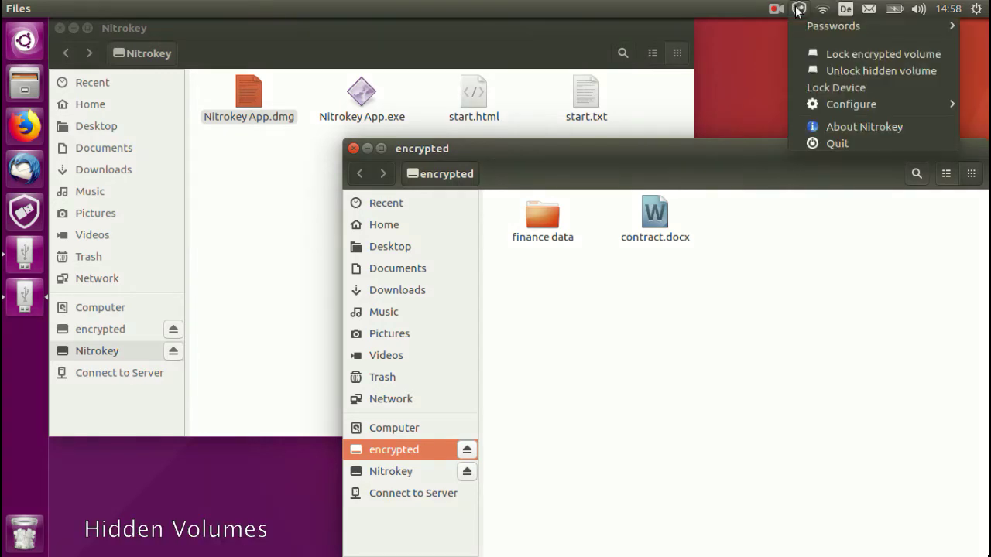
pyautogui.click(803, 69)
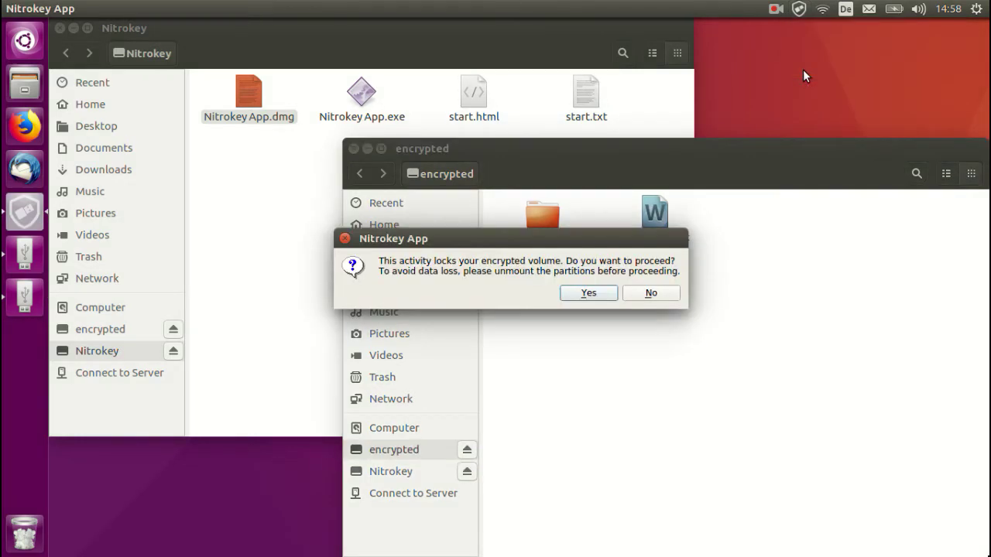
pyautogui.click(593, 294)
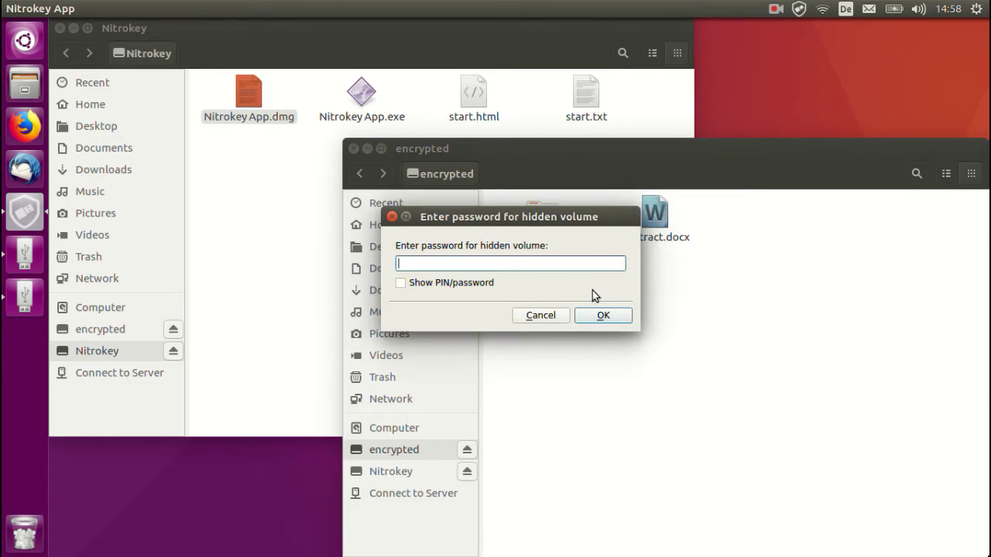
pyautogui.write('••••••••••••••')
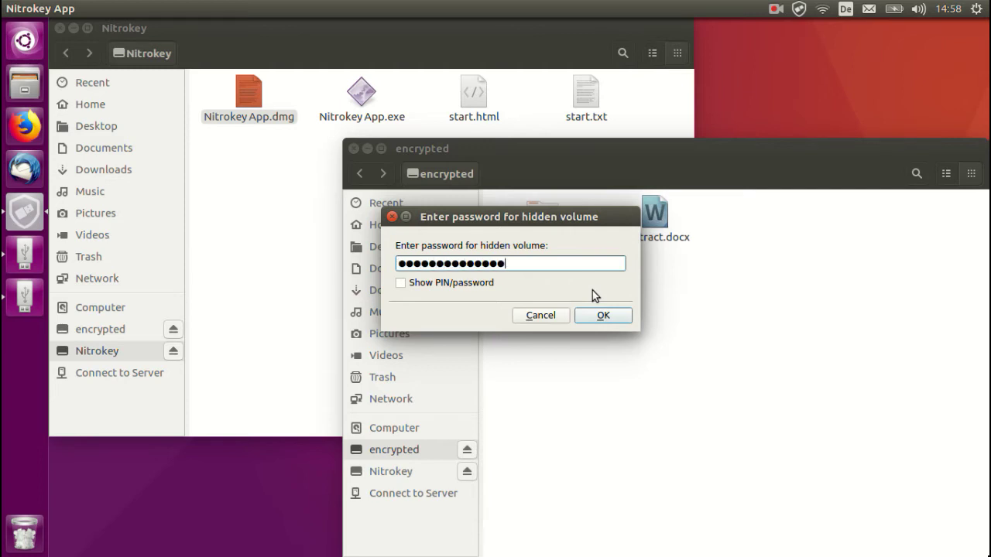
pyautogui.press('Return')
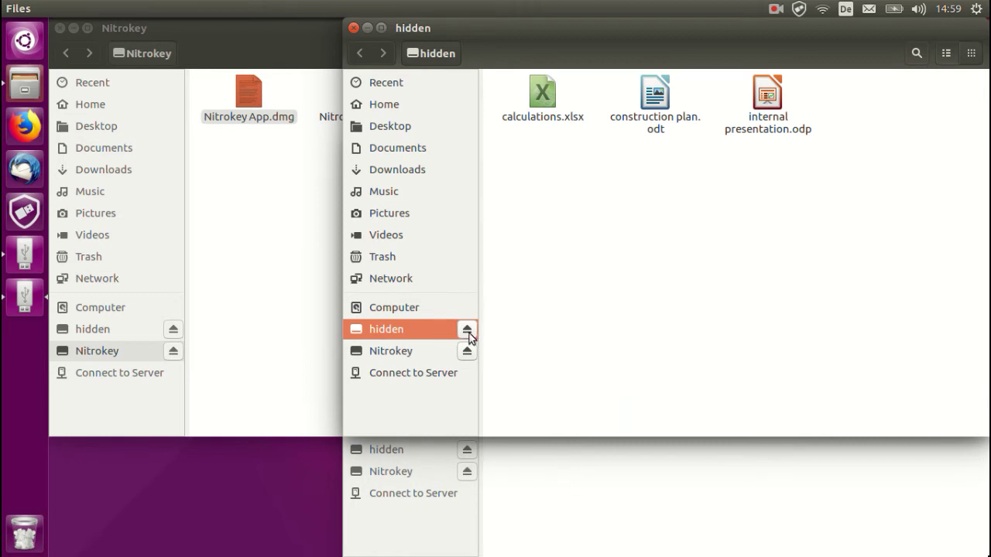
# Step: With the hidden volume mounted in Files, bring up the Nitrokey App tray menu
pyautogui.click(798, 8)
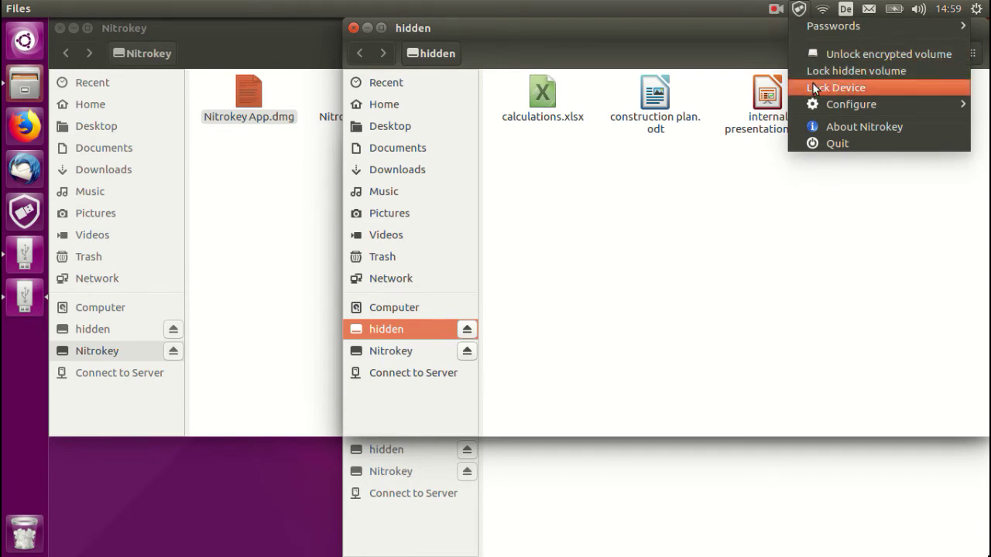
# Step: Lock the hidden volume, then close the nitrokeydemo and Nitrokey drive windows
pyautogui.click(811, 70)
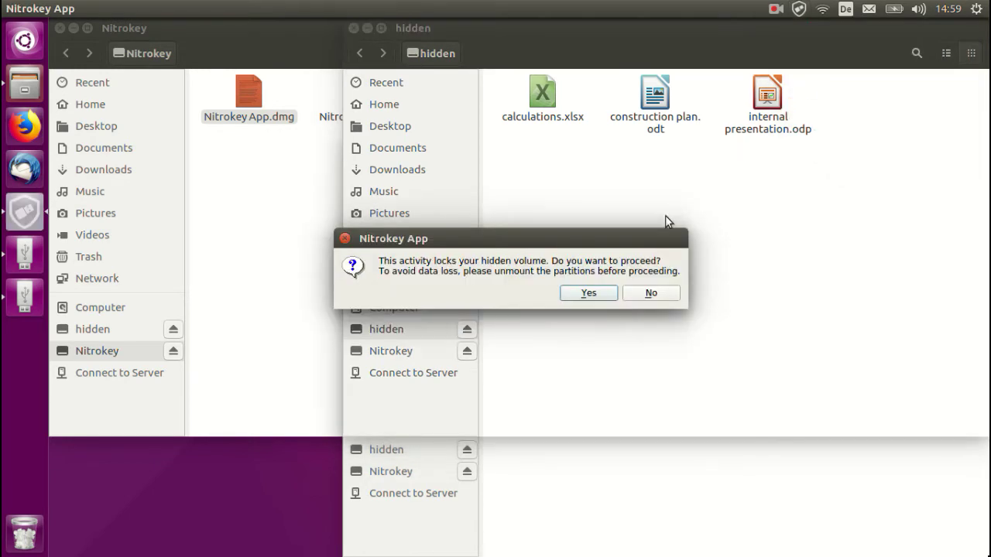
pyautogui.click(589, 293)
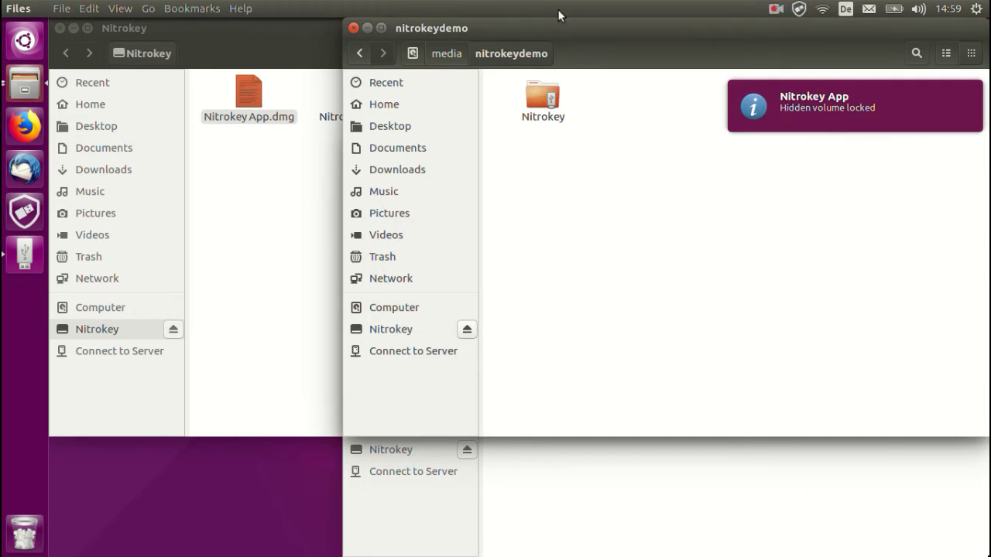
pyautogui.moveTo(356, 24); pyautogui.dragTo(368, 68)
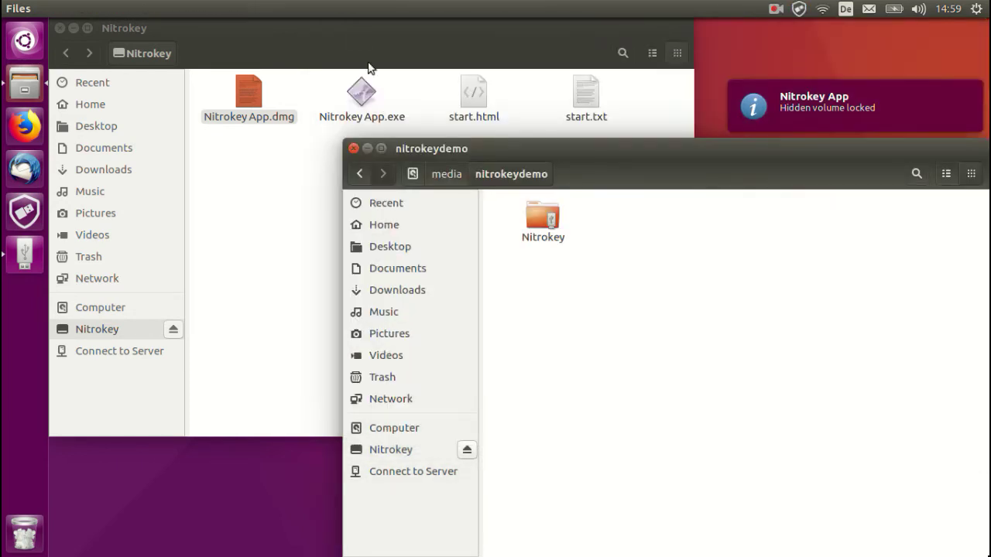
pyautogui.click(352, 148)
pyautogui.click(60, 28)
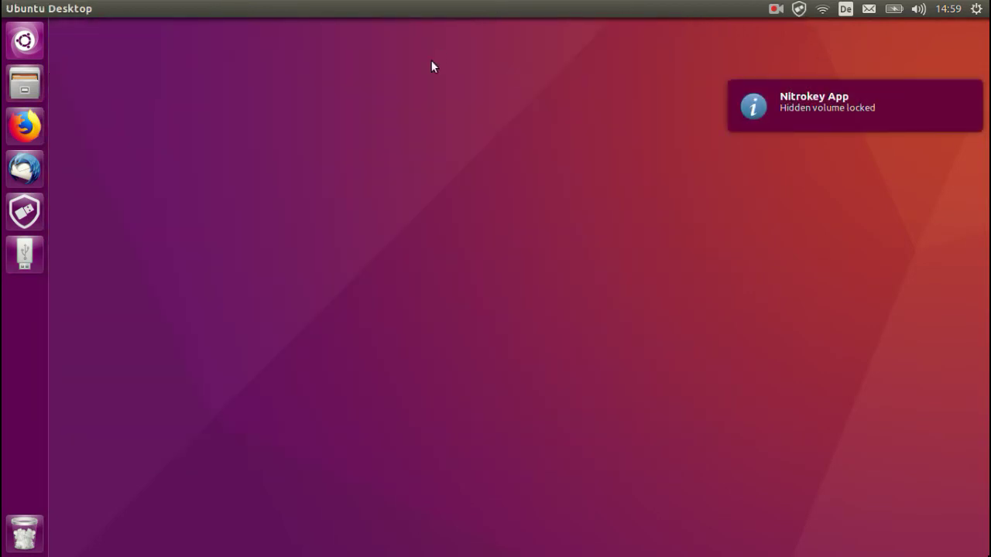
# Step: Launch Firefox maximized and load dropbox.com/de via the autocompleted 'drop' address
pyautogui.click(24, 128)
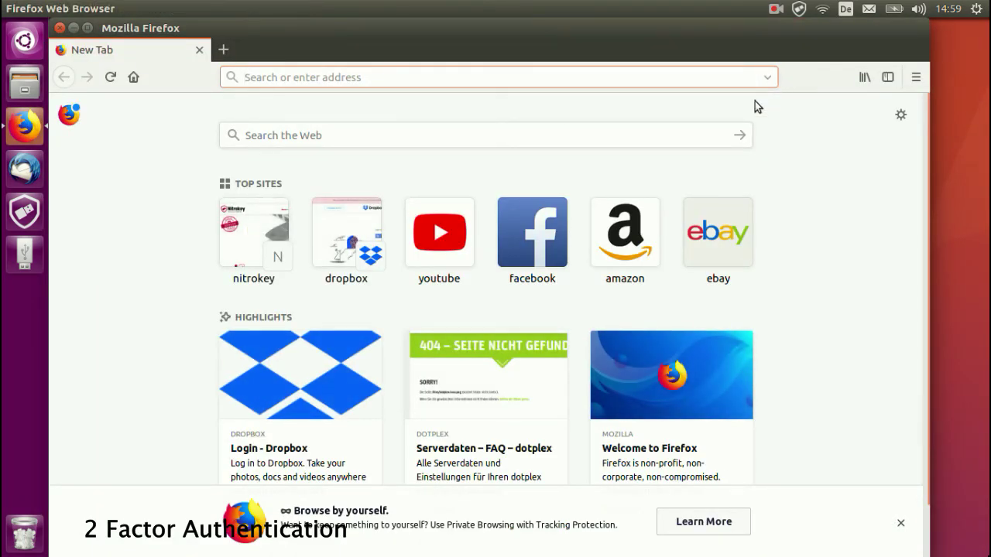
pyautogui.doubleClick(727, 29)
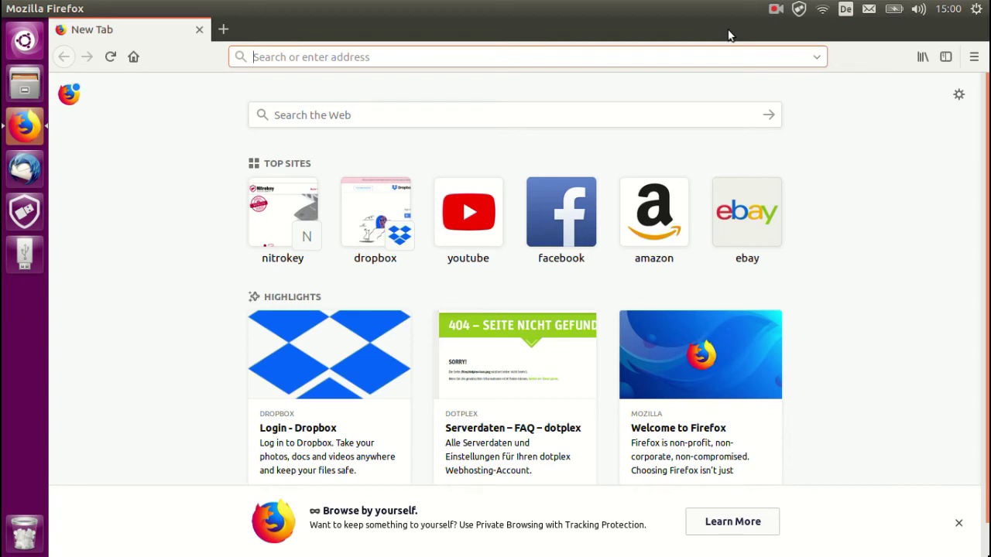
pyautogui.write('dropbox.de/')
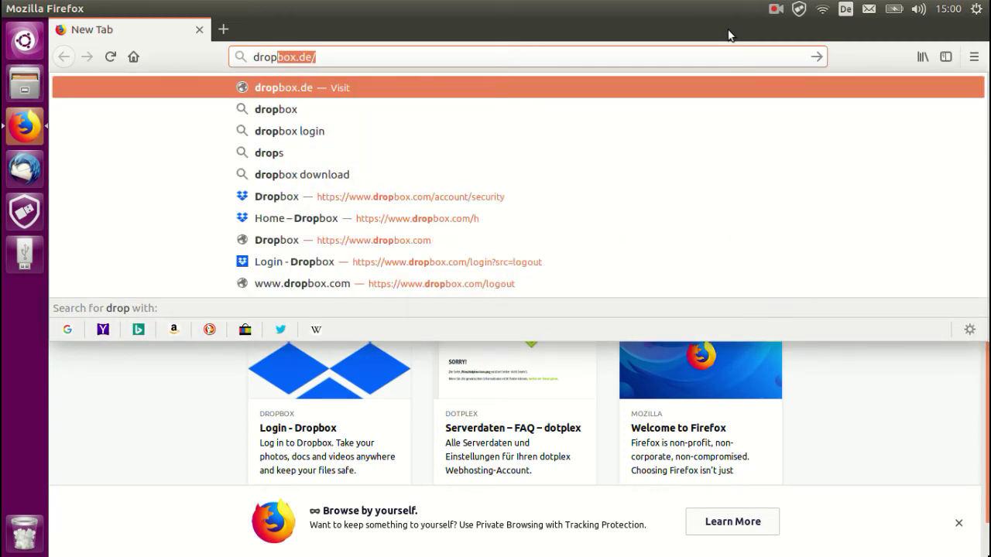
pyautogui.press('Return')
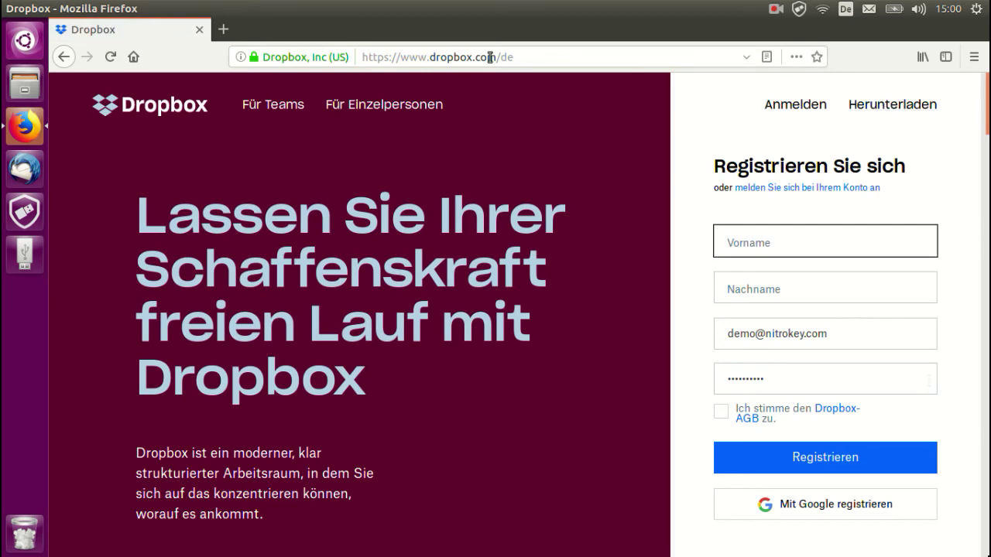
# Step: Switch the Dropbox URL from /de to /en and sign in with the saved credentials
pyautogui.moveTo(504, 56); pyautogui.dragTo(530, 59)
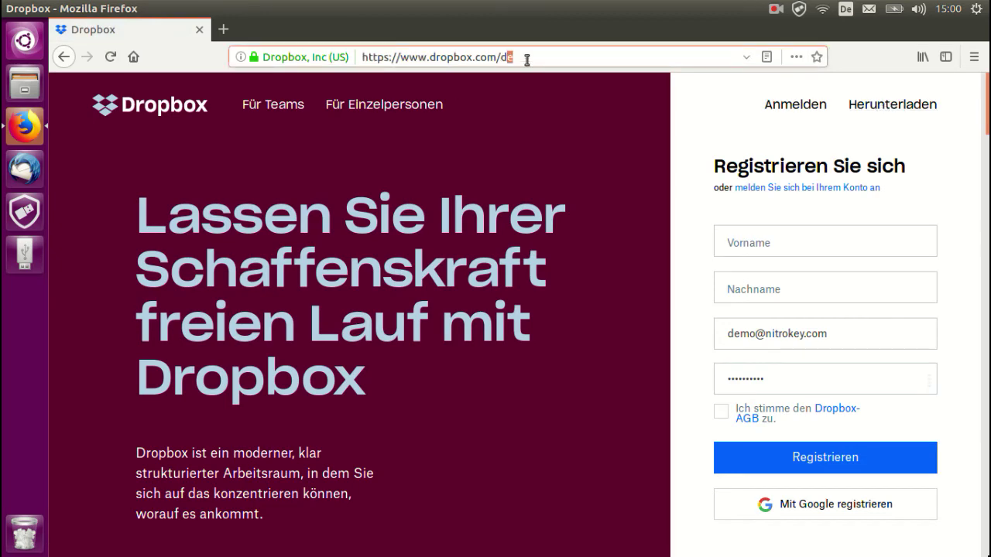
pyautogui.press('BackSpace')
pyautogui.press('BackSpace')
pyautogui.write('en')
pyautogui.press('Return')
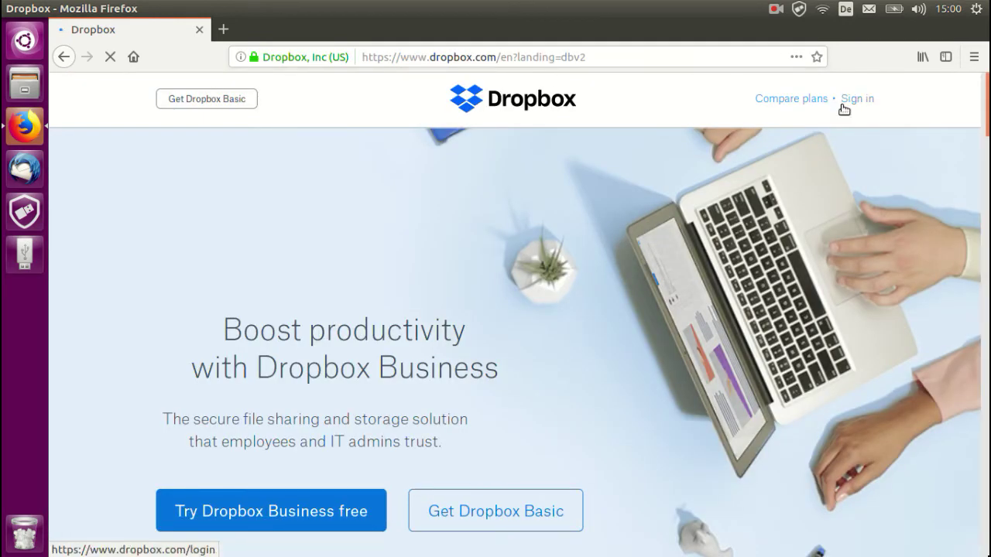
pyautogui.click(843, 109)
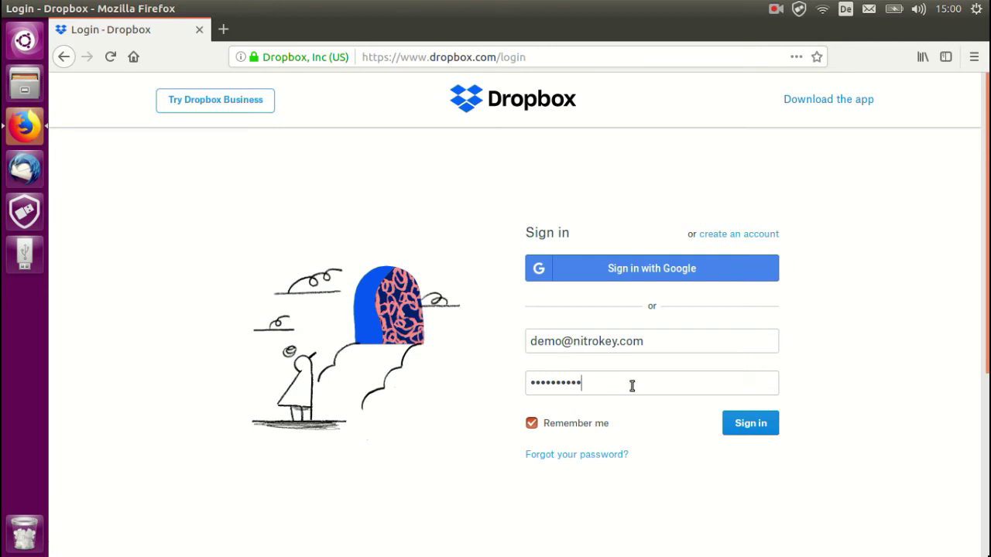
pyautogui.click(752, 424)
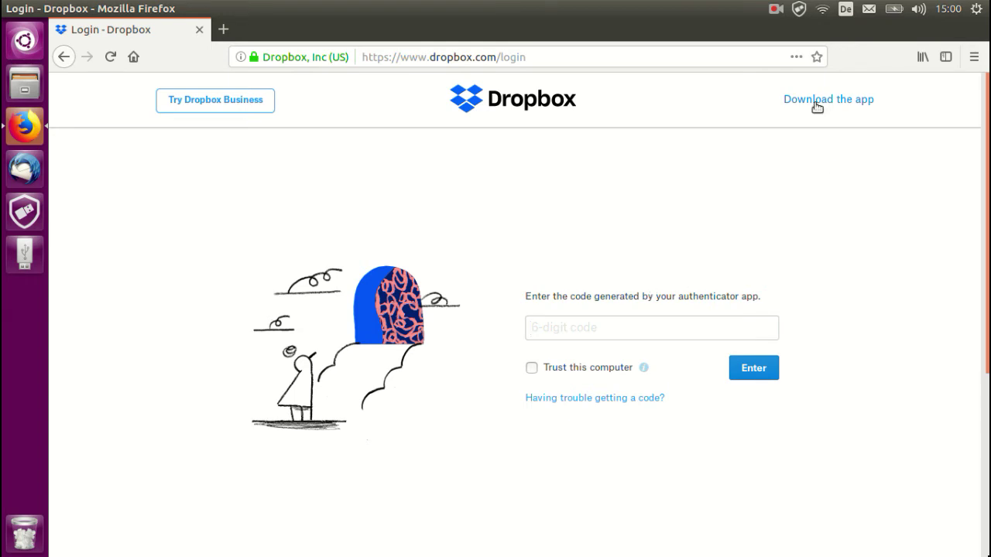
# Step: Copy the Dropbox one-time password from the Nitrokey App's Passwords menu
pyautogui.click(799, 9)
pyautogui.moveTo(803, 26)
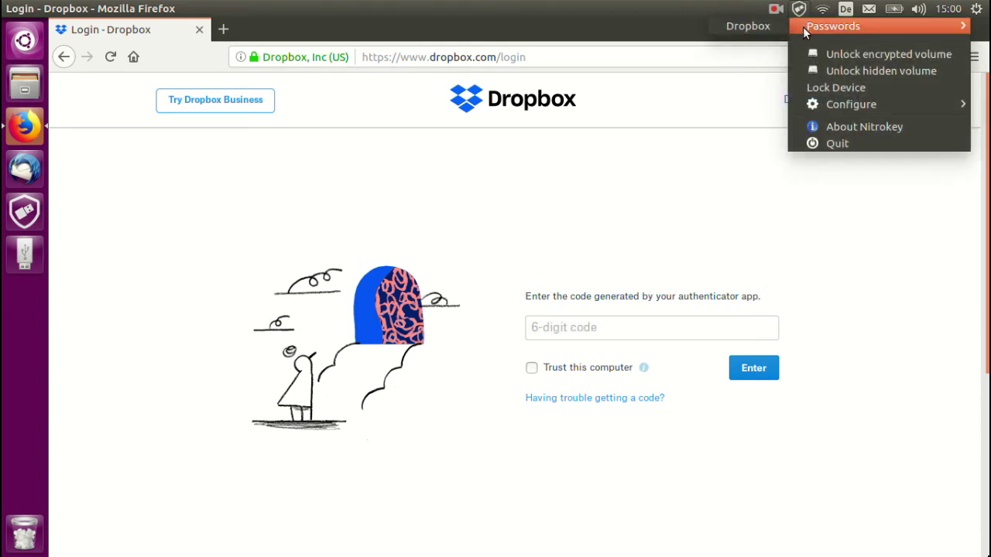
pyautogui.click(755, 28)
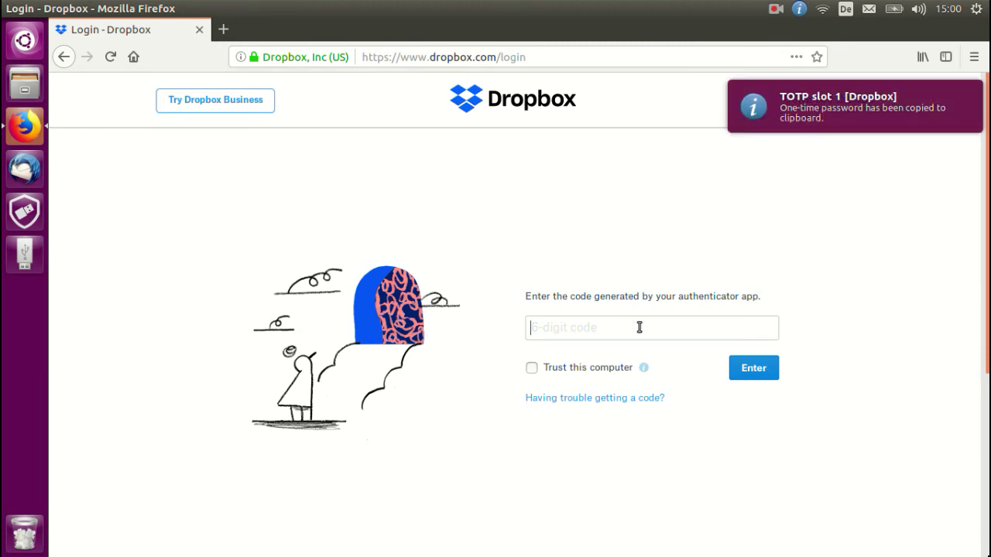
# Step: Paste and submit the one-time code to finish logging in, then sign out via the avatar menu
pyautogui.rightClick(613, 334)
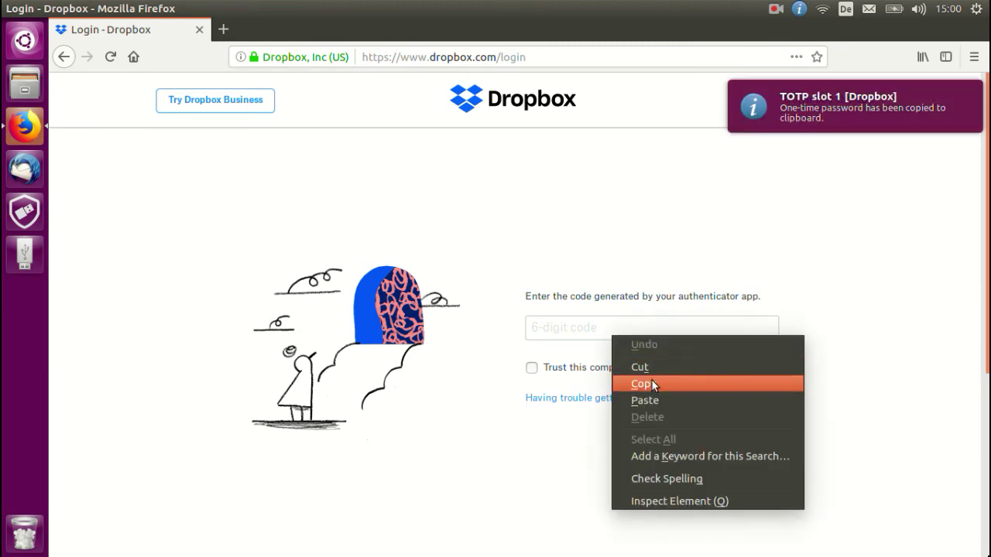
pyautogui.click(654, 399)
pyautogui.click(746, 373)
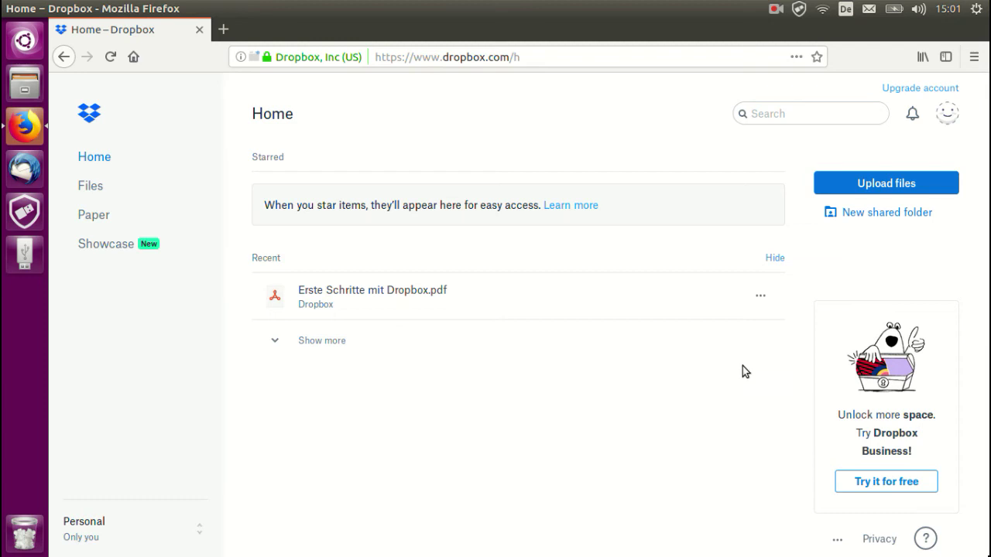
pyautogui.click(947, 113)
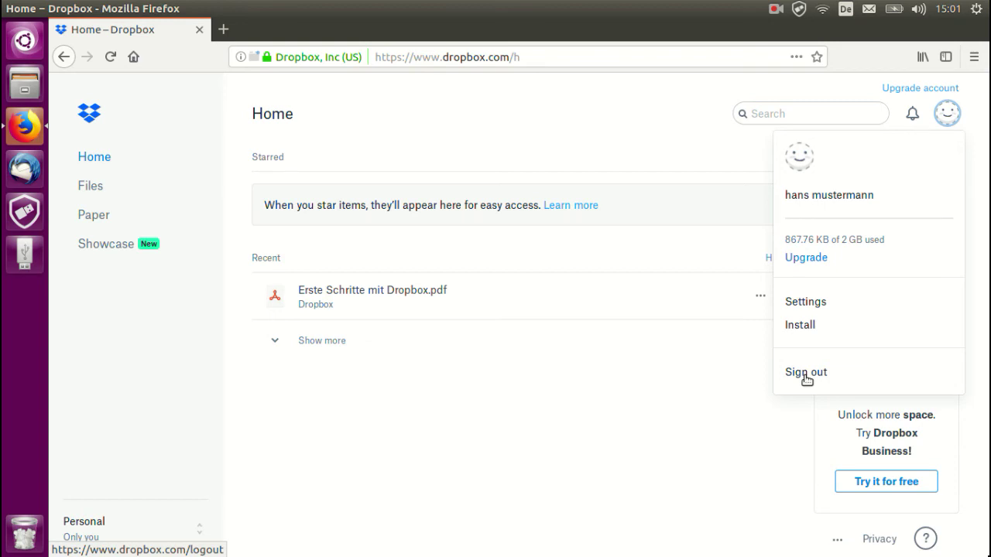
pyautogui.click(805, 372)
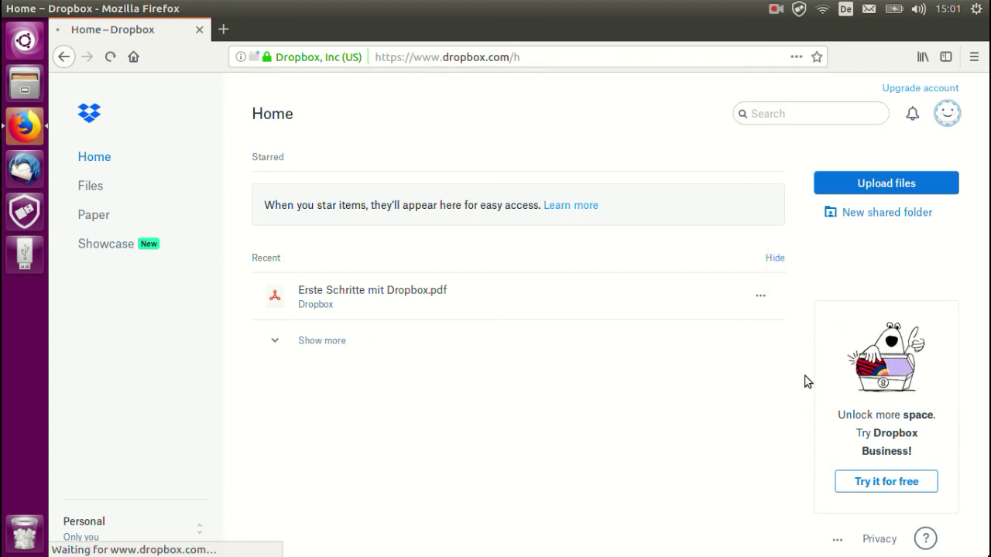
# Step: Replace the address with dongleauth.info and scroll through the USB Dongle Auth List
pyautogui.click(475, 56)
pyautogui.write('drop')
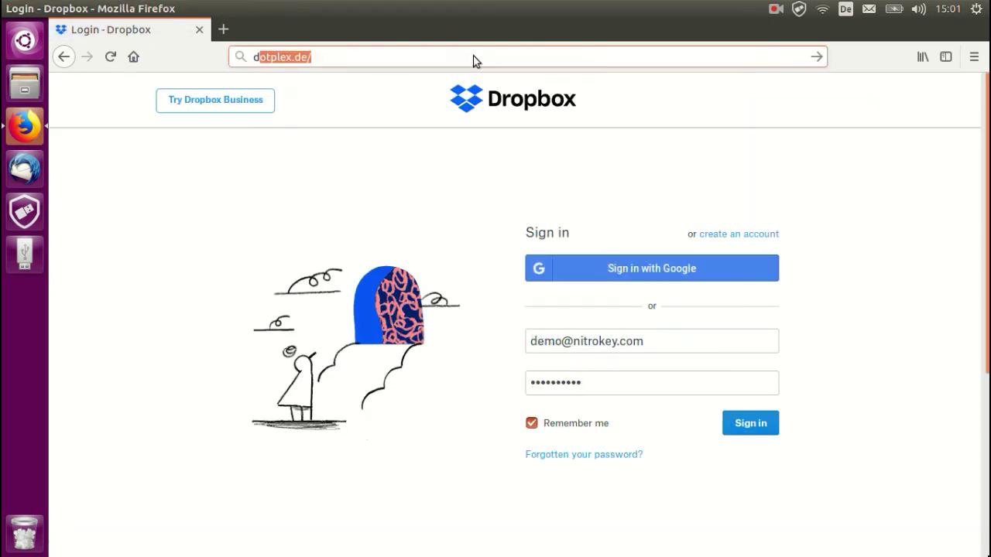
pyautogui.press('BackSpace')
pyautogui.press('BackSpace')
pyautogui.press('BackSpace')
pyautogui.press('BackSpace')
pyautogui.press('BackSpace')
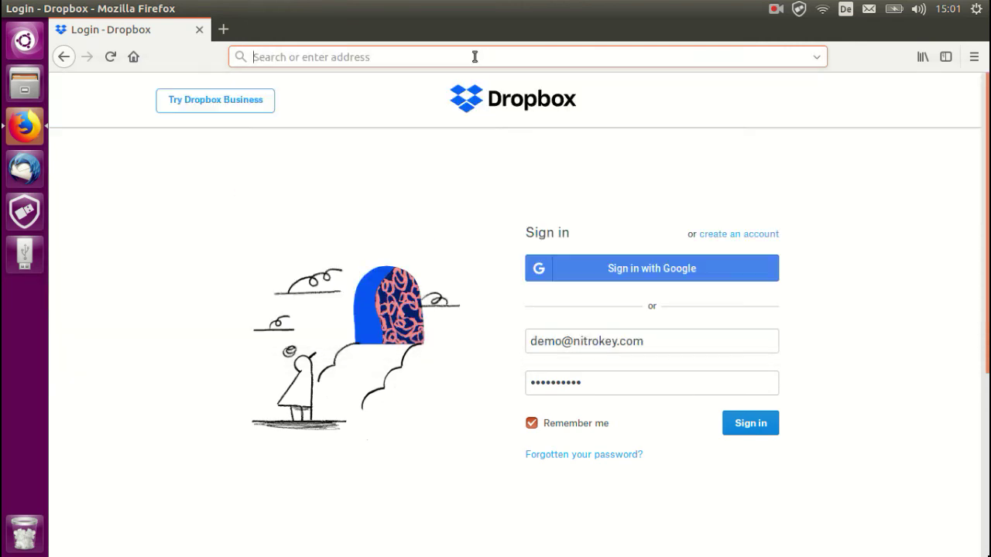
pyautogui.write('don')
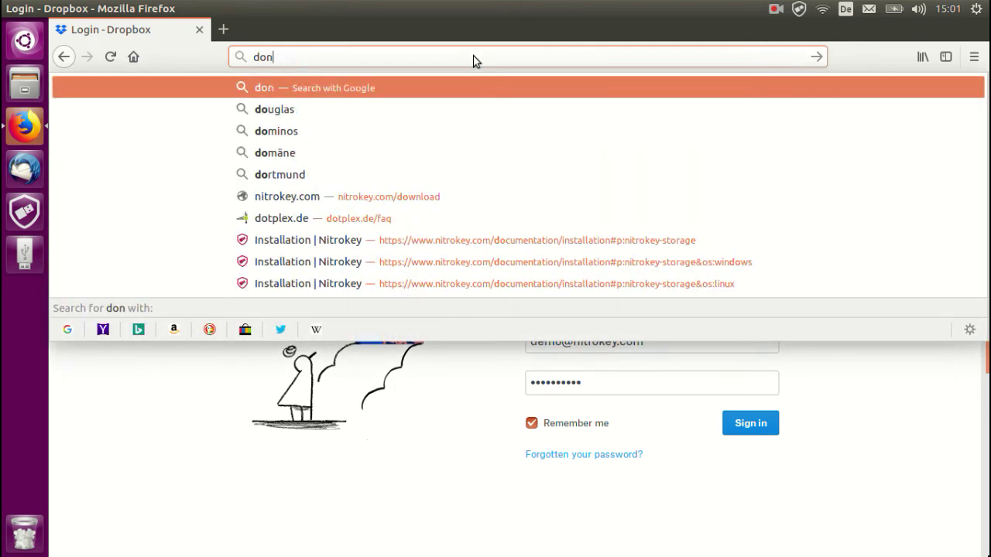
pyautogui.write('gleauth.info')
pyautogui.press('Return')
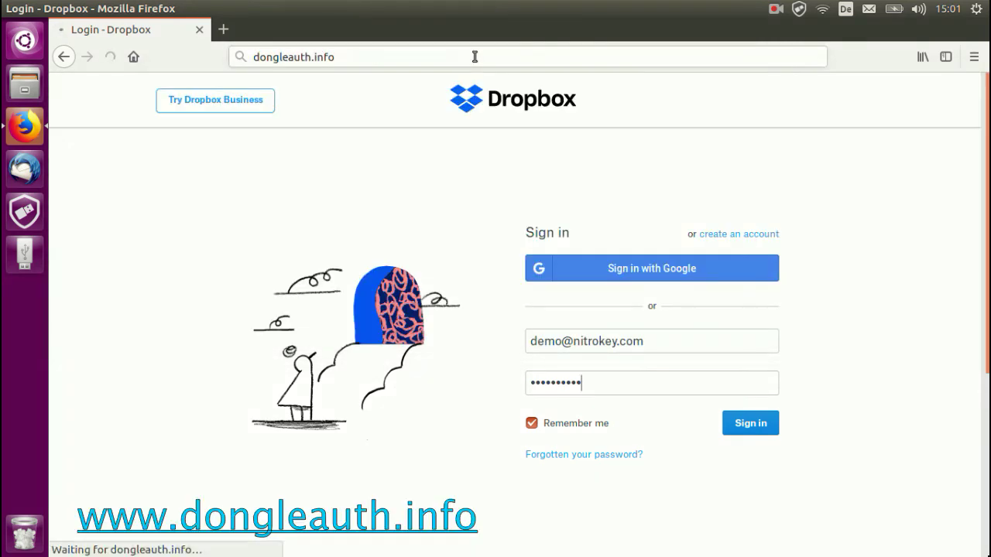
pyautogui.scroll(-4, 693, 391)
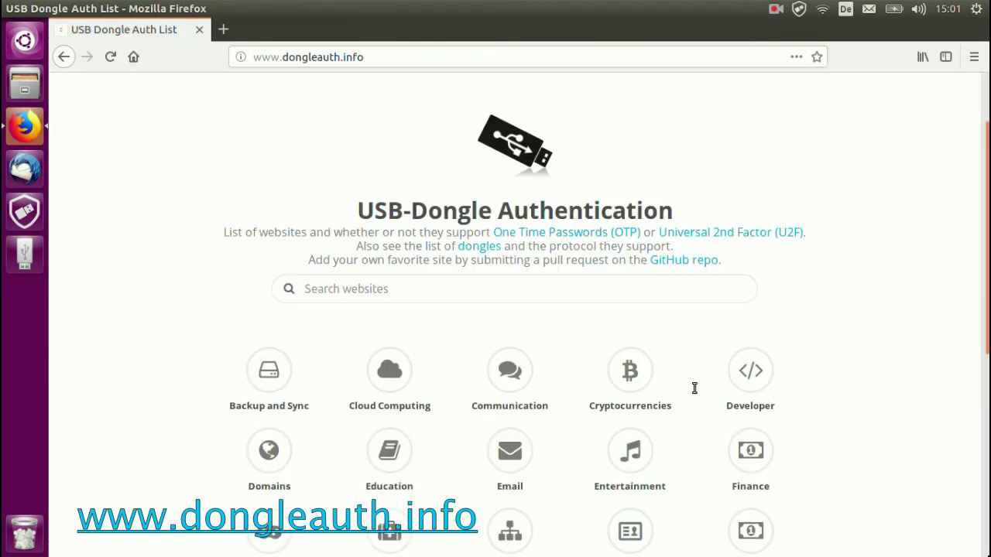
pyautogui.scroll(-3, 693, 391)
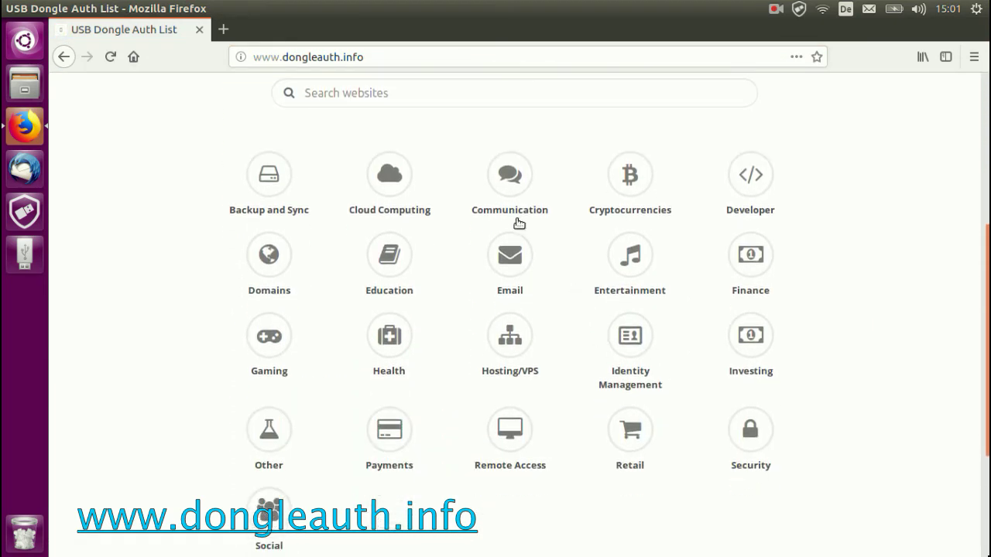
# Step: Check the Cloud Computing table's One Time Passwords column, then close Firefox
pyautogui.click(389, 175)
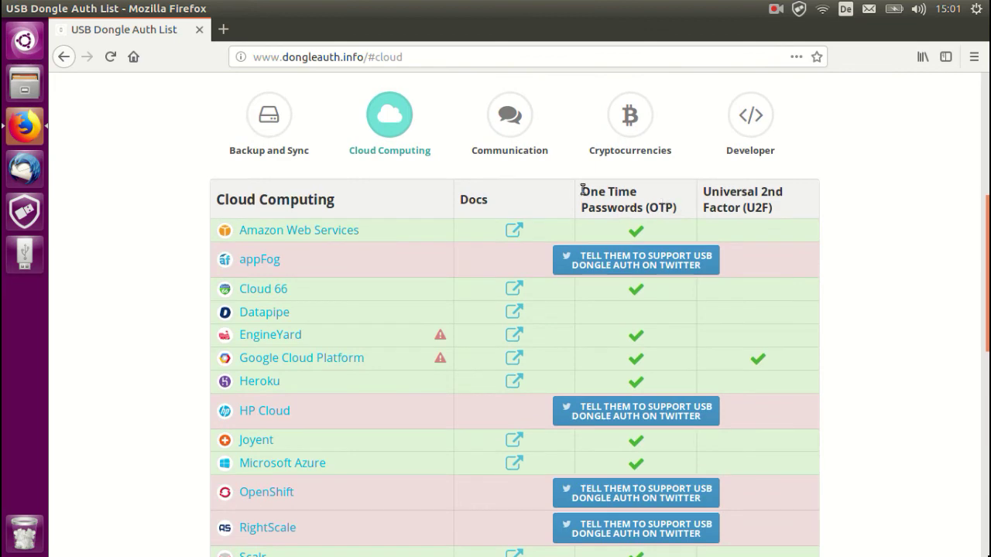
pyautogui.moveTo(582, 188); pyautogui.dragTo(645, 208)
pyautogui.scroll(-3, 533, 262)
pyautogui.scroll(5, 534, 263)
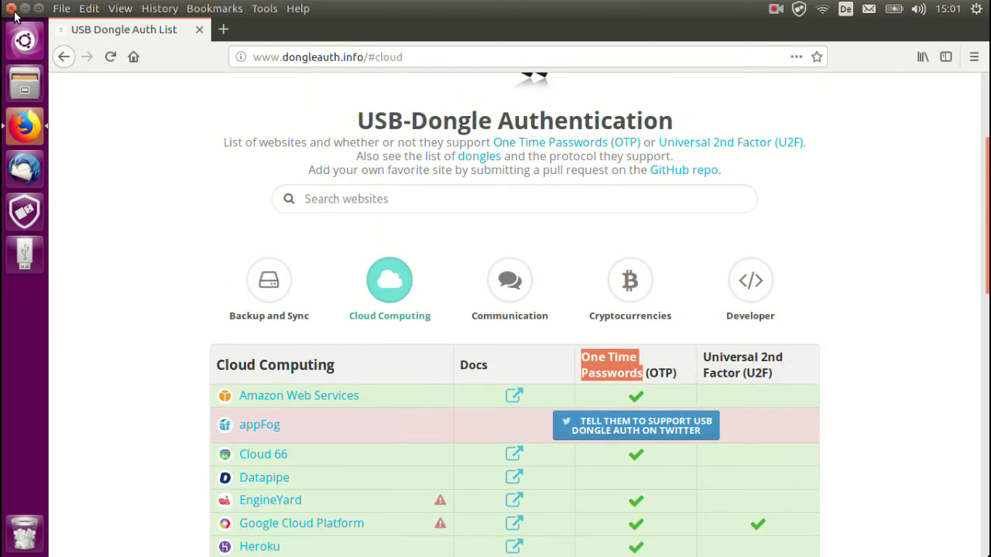
pyautogui.click(10, 8)
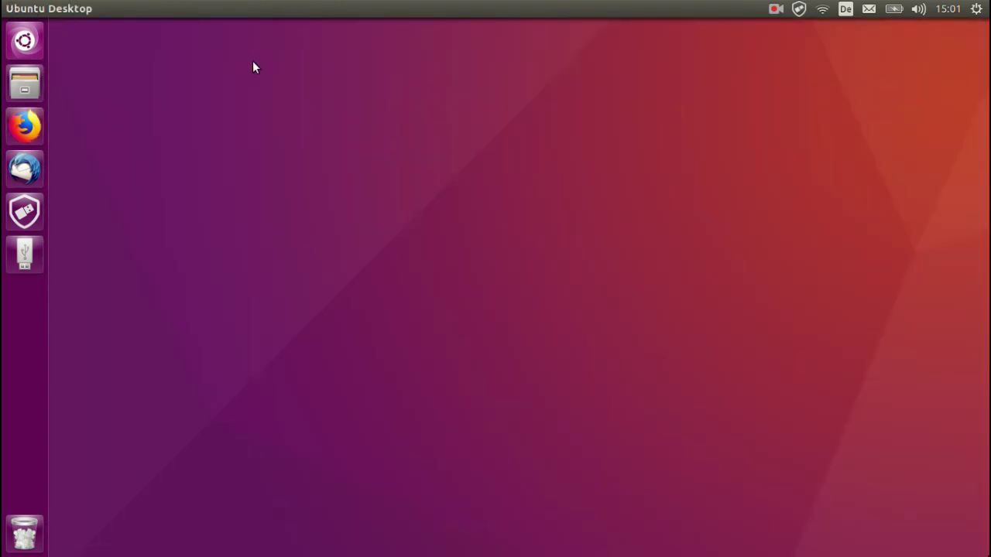
# Step: Launch and maximize Thunderbird, then delete the Dropbox notification emails to empty the Inbox
pyautogui.click(17, 175)
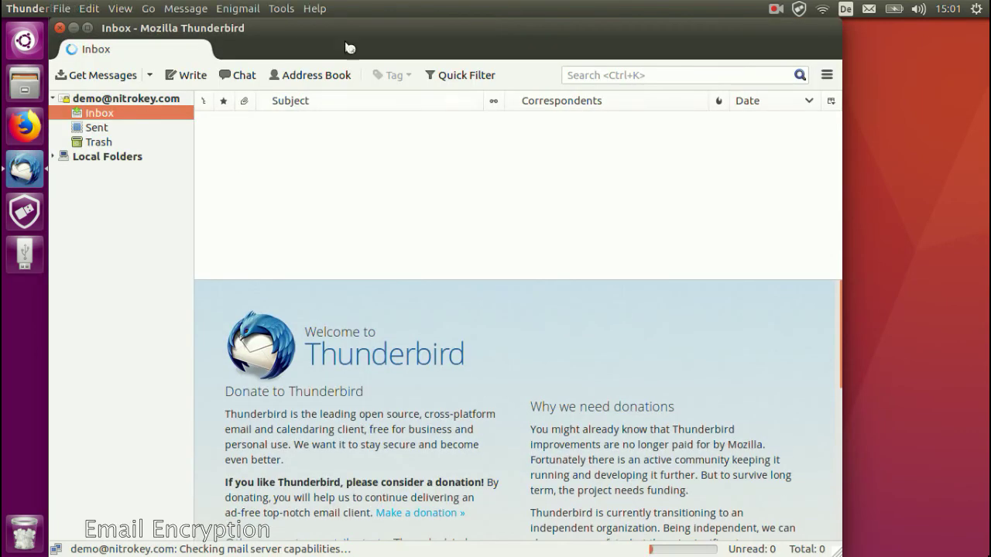
pyautogui.doubleClick(362, 29)
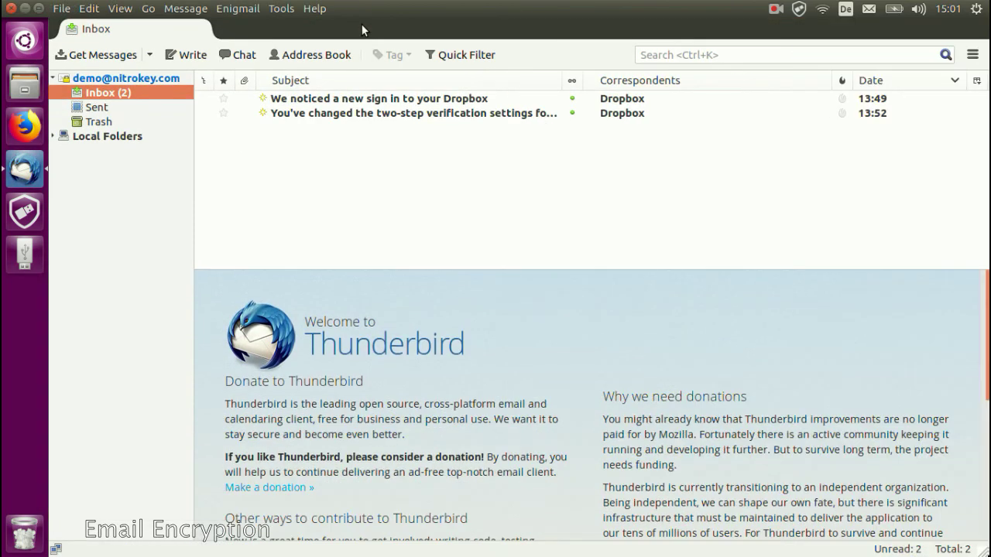
pyautogui.click(415, 99)
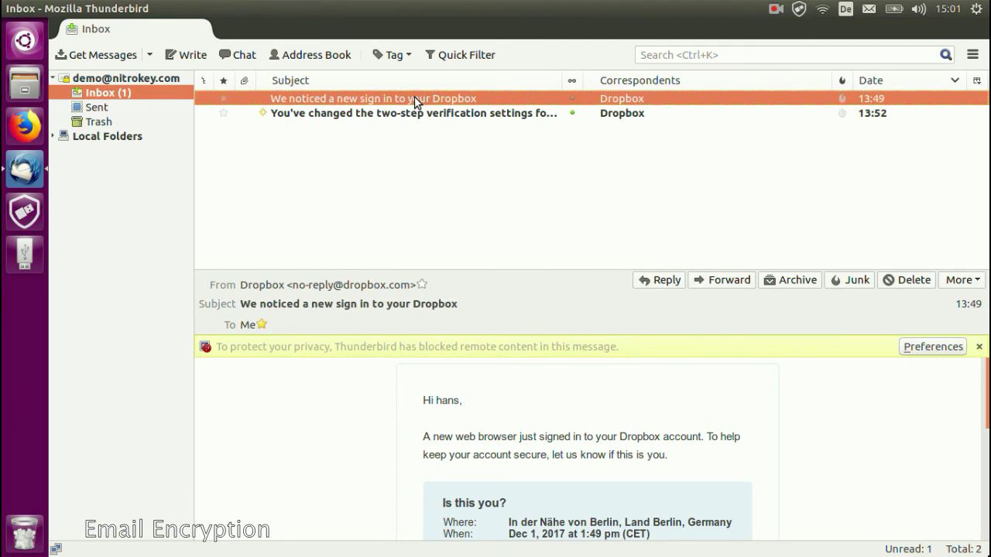
pyautogui.press('Delete')
pyautogui.press('Delete')
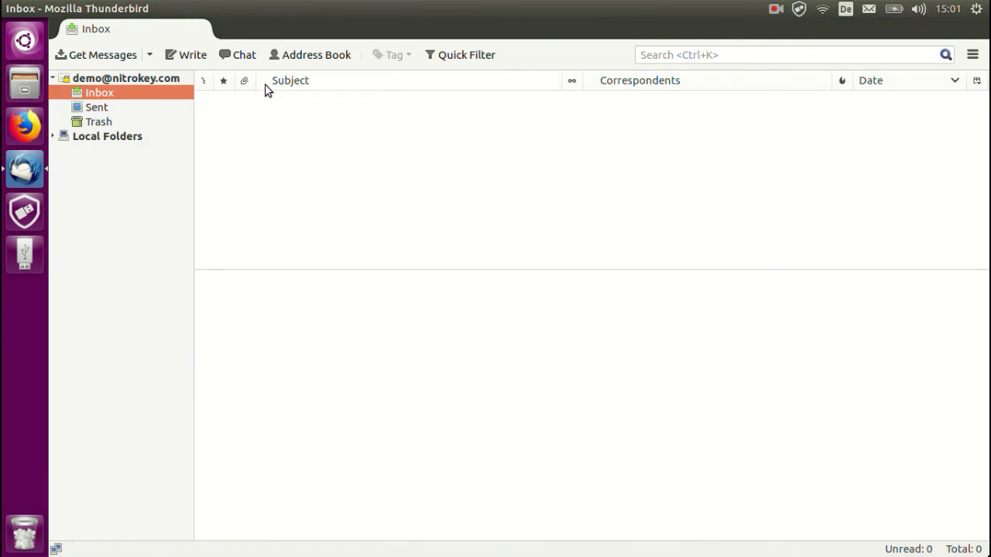
# Step: Start a new email to the demo account with the subject 'secret'
pyautogui.click(184, 55)
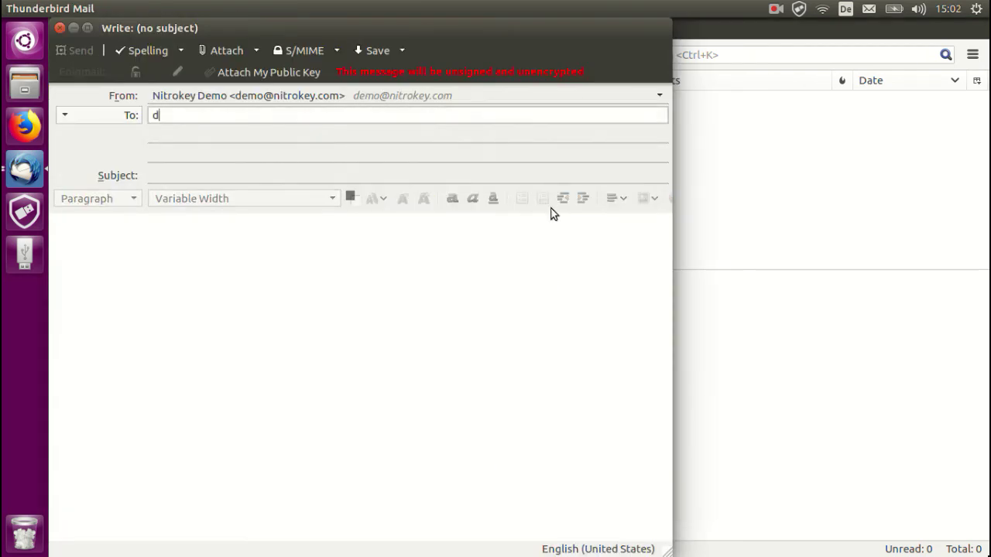
pyautogui.press('Return')
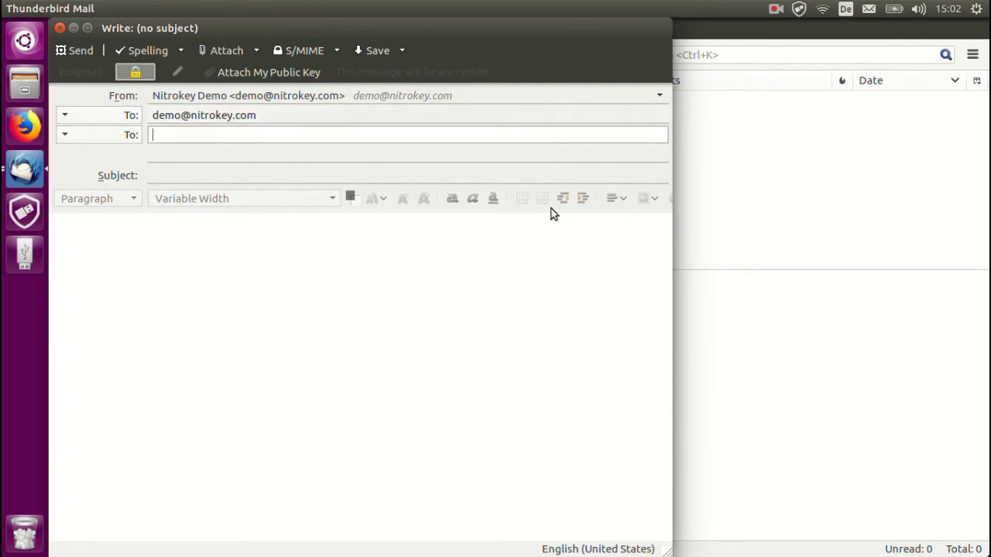
pyautogui.press('Tab')
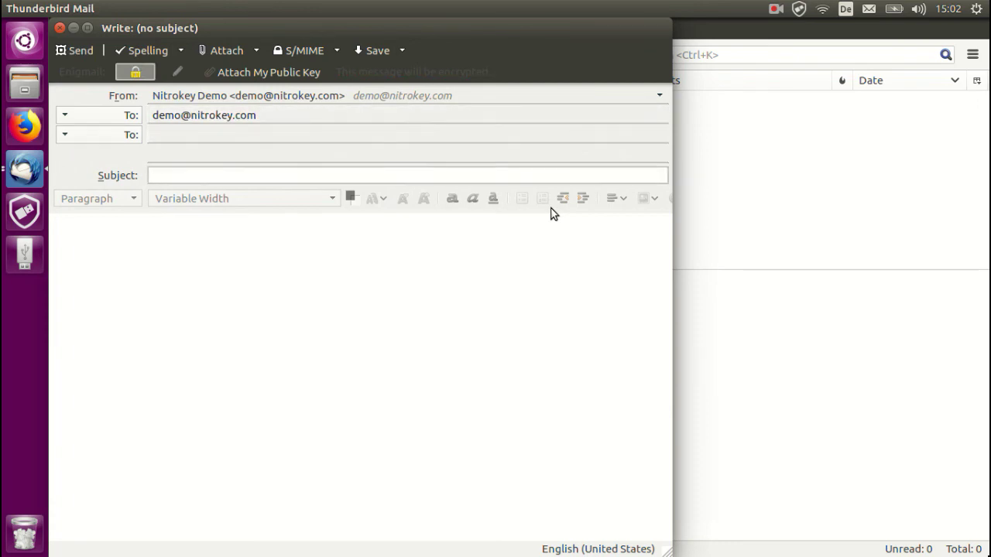
pyautogui.write('secret')
# Step: Write the body 'A secret message.', turn on Enigmail signing, and send the email
pyautogui.press('Tab')
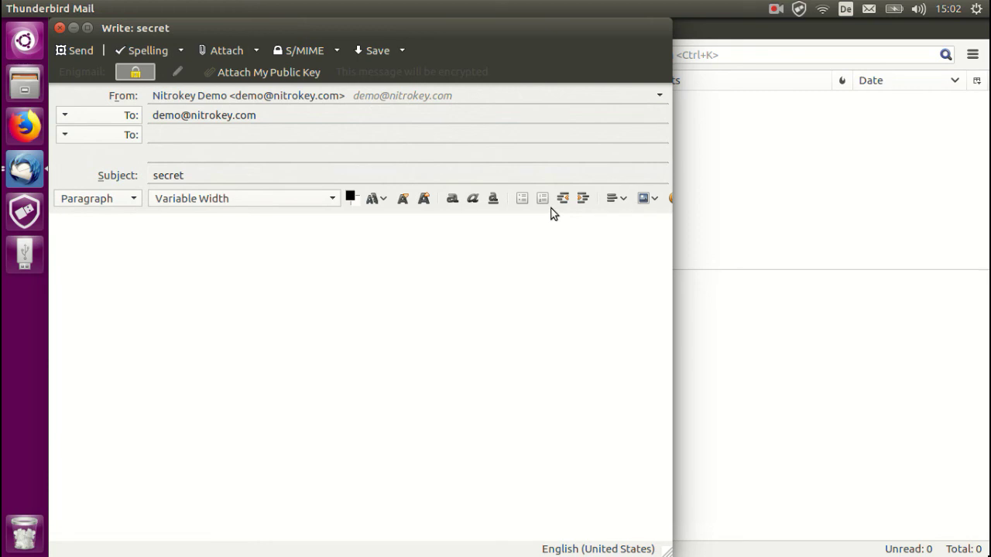
pyautogui.write('secret message.')
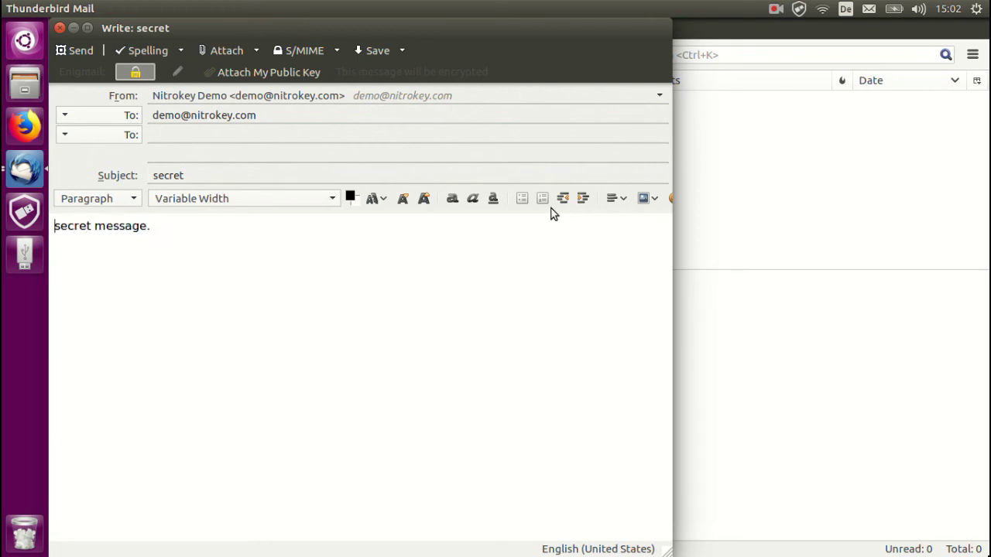
pyautogui.write('A')
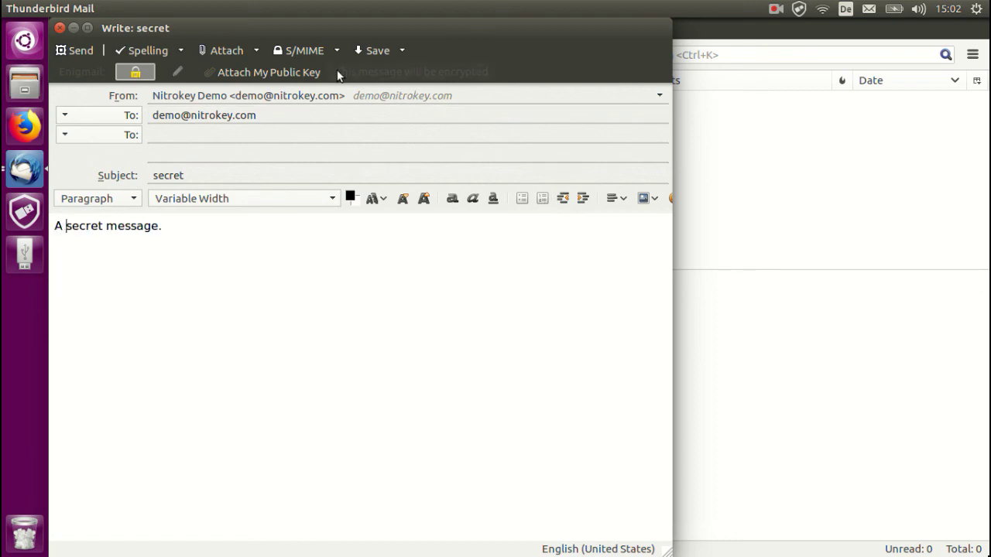
pyautogui.click(175, 71)
pyautogui.click(72, 51)
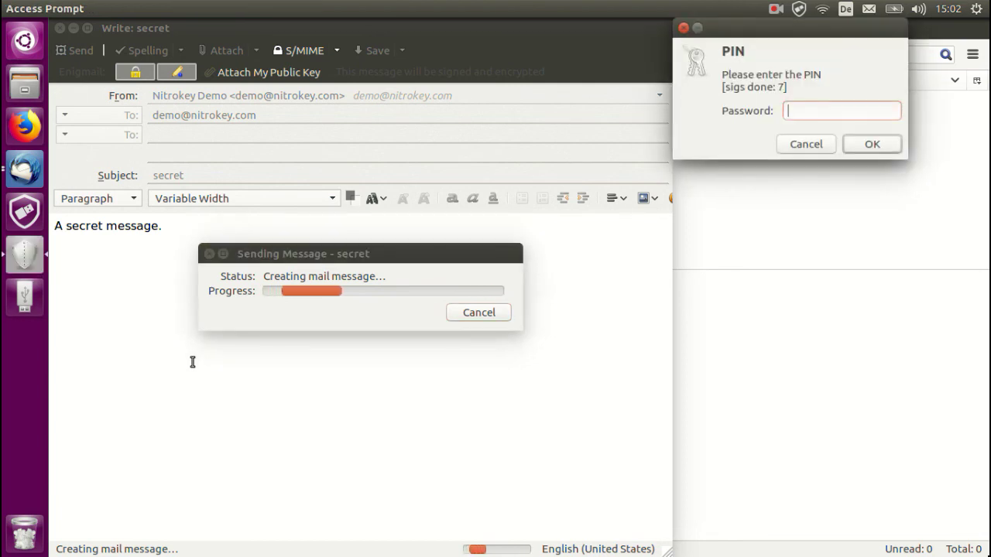
# Step: Authorise the signature with the Nitrokey PIN, then open the received 'secret' email in the Inbox
pyautogui.write('123456')
pyautogui.press('Return')
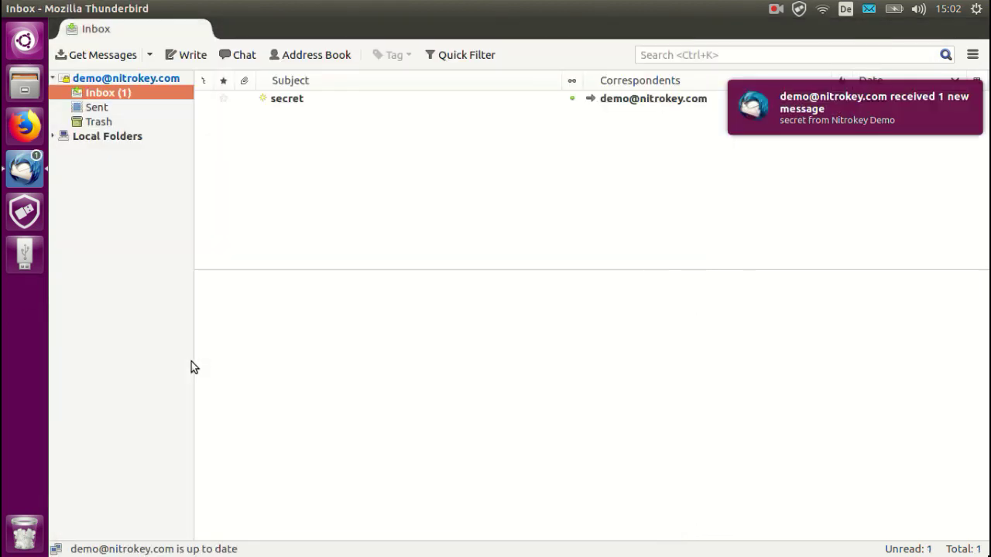
pyautogui.click(298, 100)
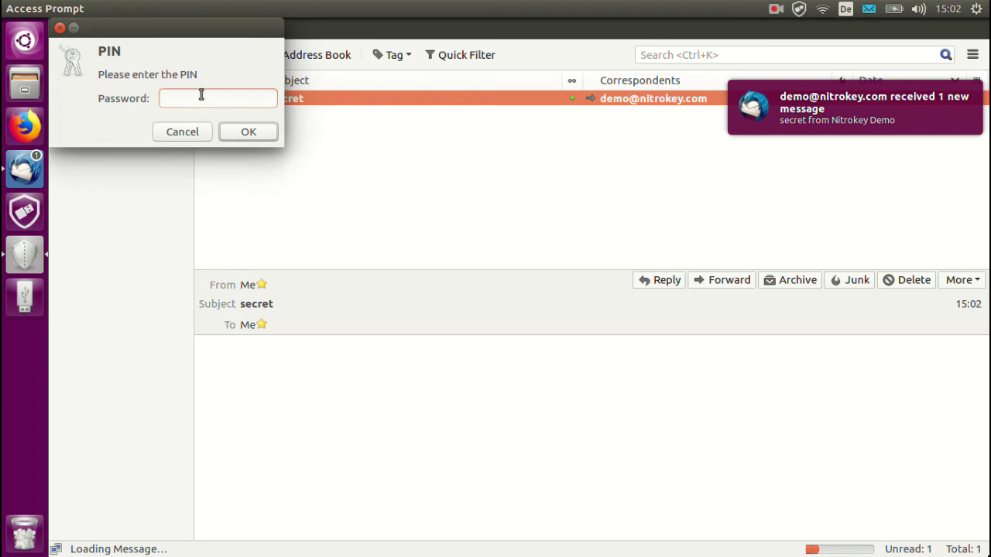
# Step: Decrypt the 'secret' email with the Nitrokey PIN and highlight the decrypted text 'A secret message.'
pyautogui.write('123456')
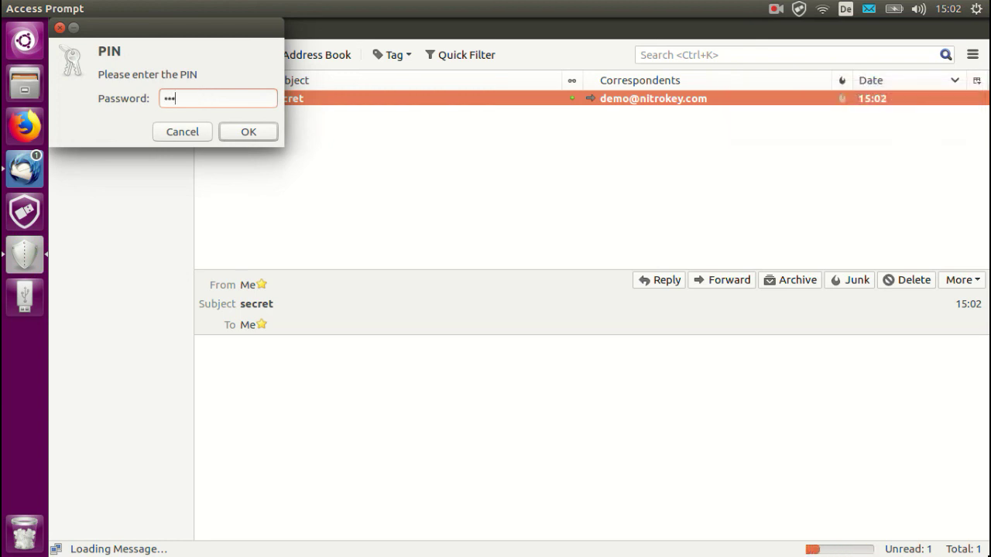
pyautogui.click(240, 128)
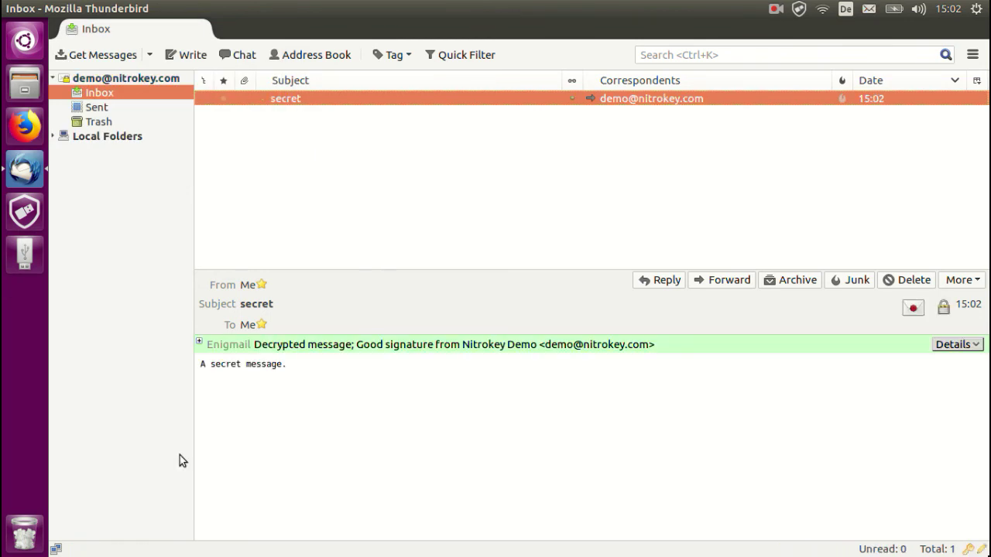
pyautogui.moveTo(203, 366); pyautogui.dragTo(276, 370)
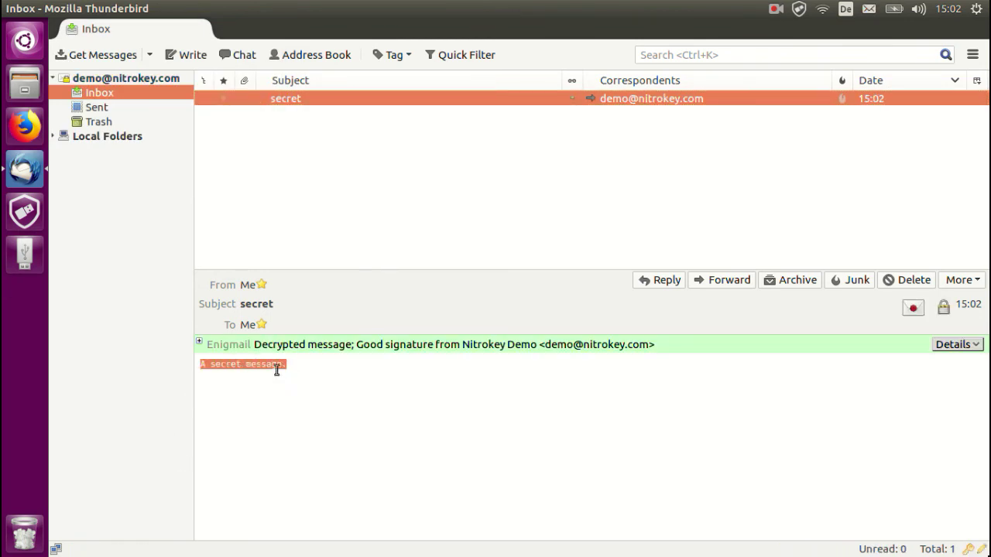